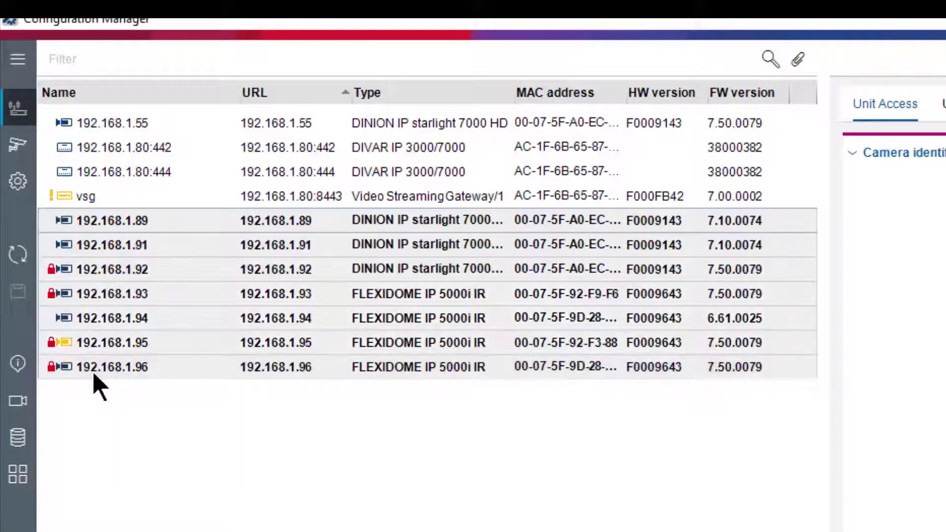
Add the selected cameras to the system under the Configuration Manager group
right_click(134, 220)
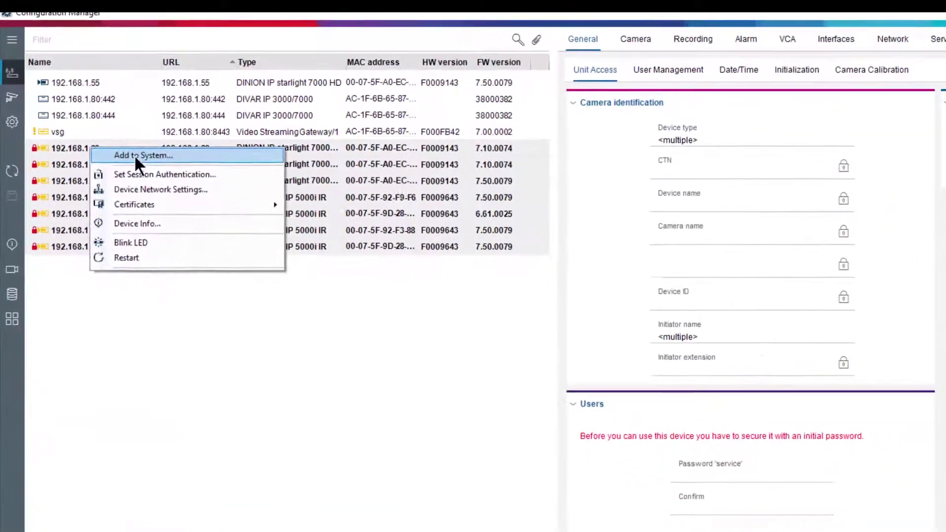
left_click(134, 155)
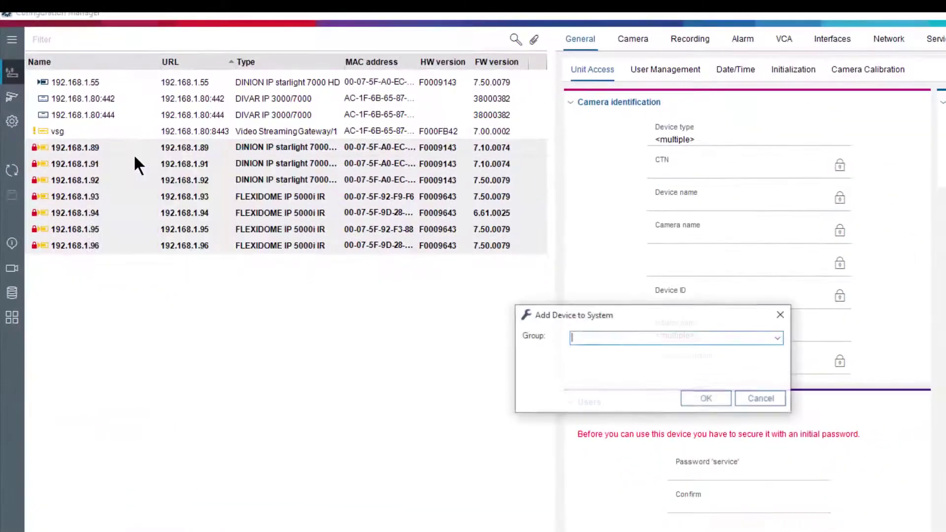
left_click(778, 338)
left_click(655, 357)
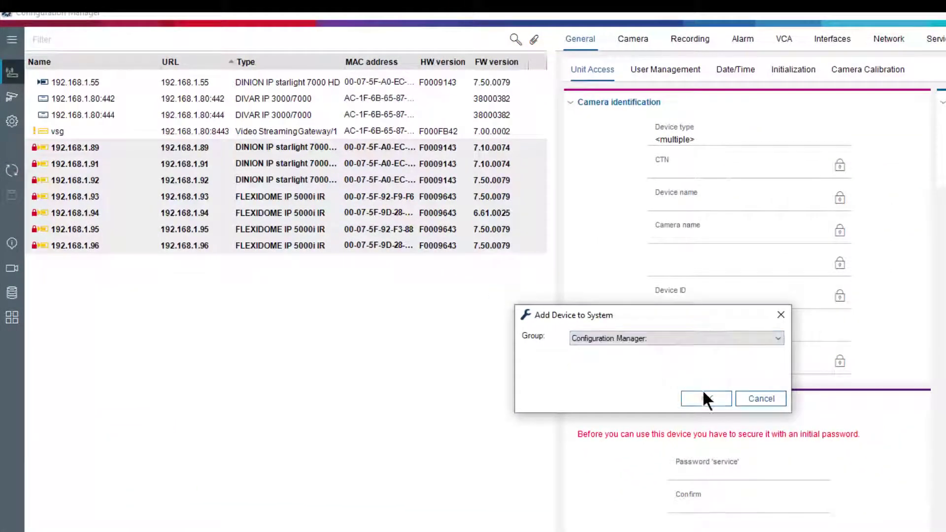
left_click(702, 392)
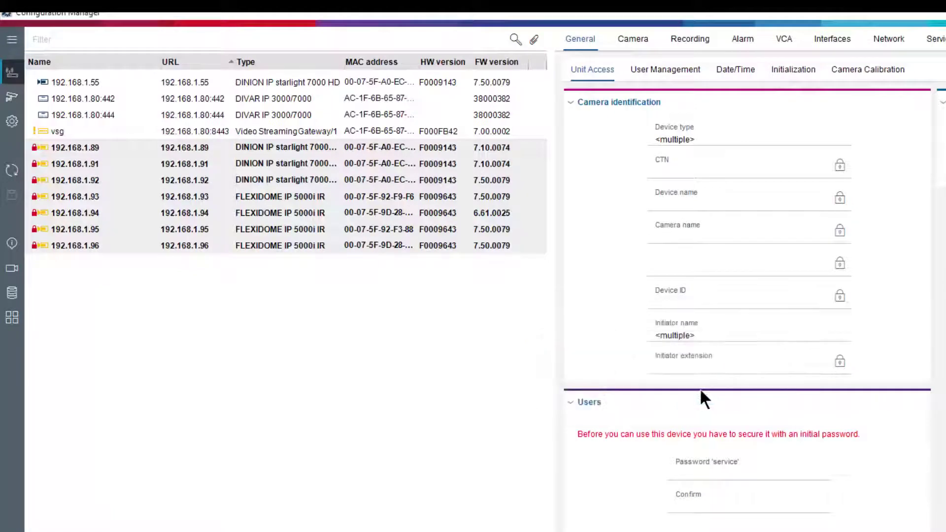
In My Devices, select all seven cameras and bring up Set Session Authentication
left_click(12, 99)
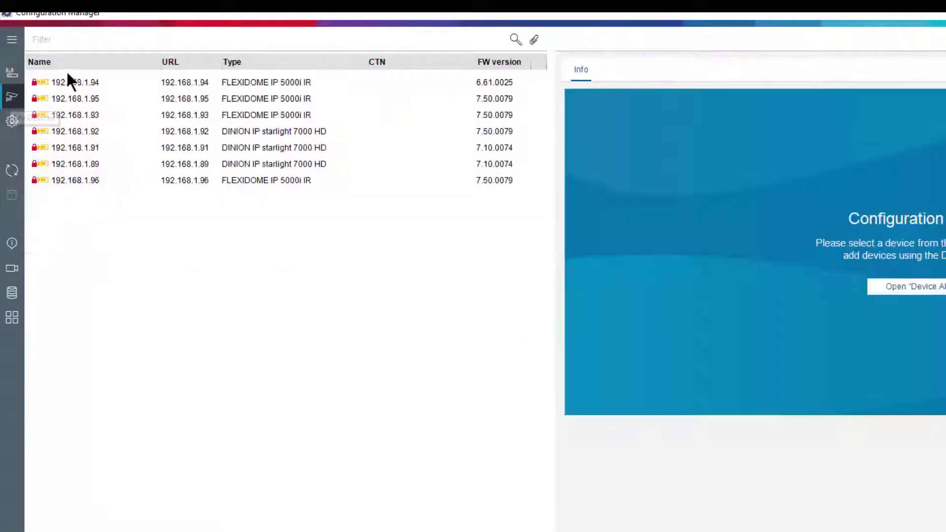
left_click(302, 86)
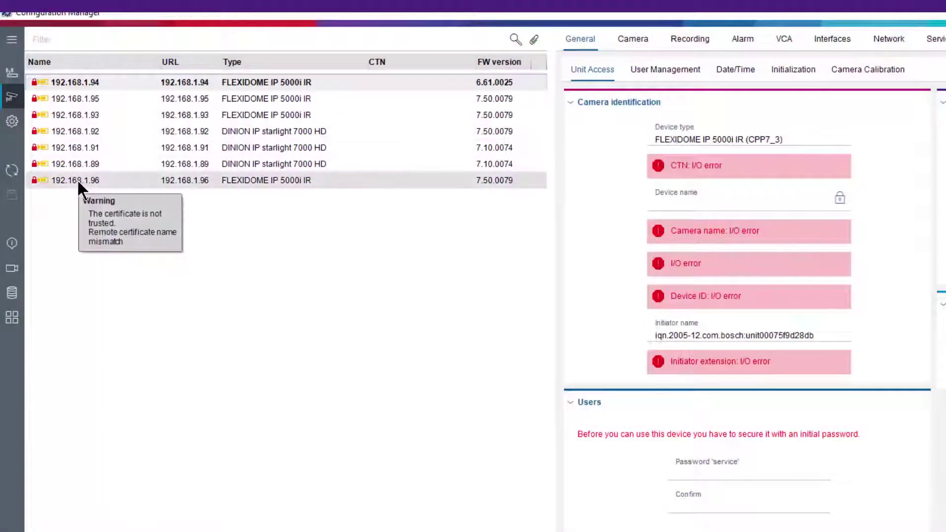
left_click(78, 180, "shift")
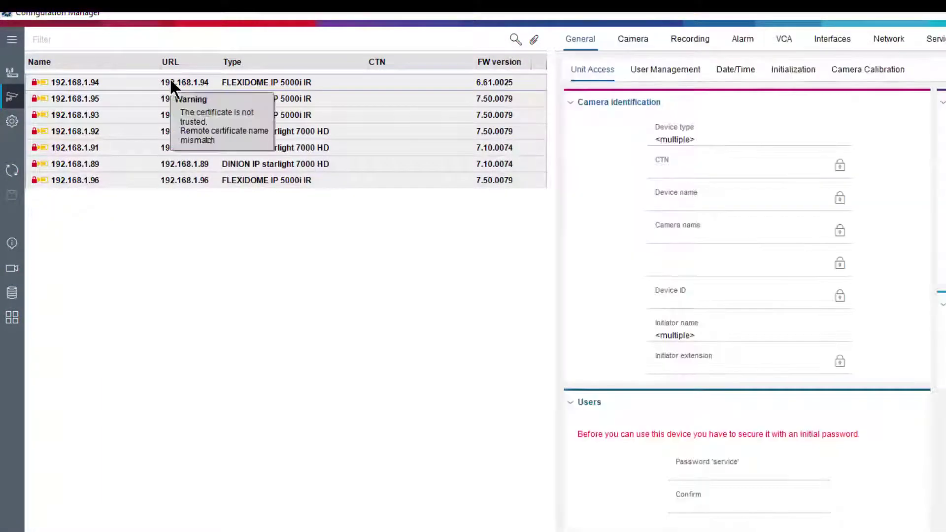
right_click(171, 82)
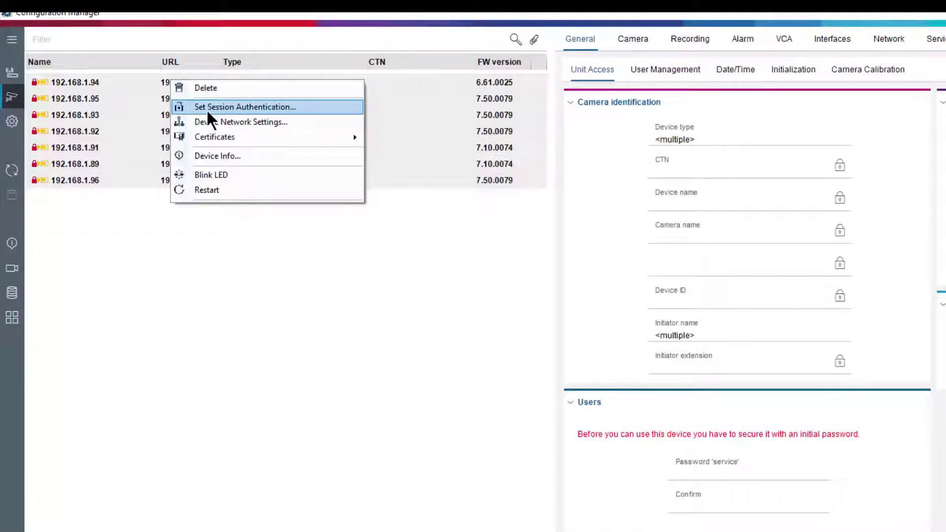
left_click(698, 473)
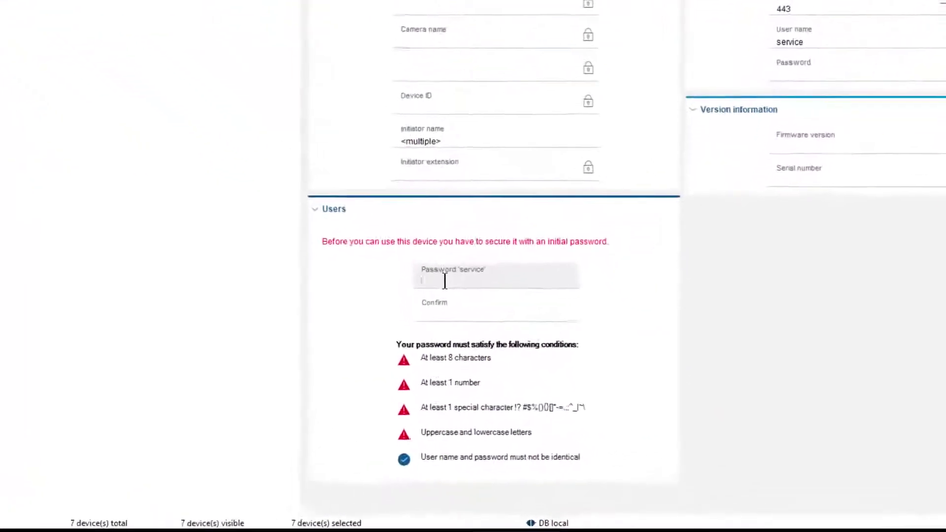
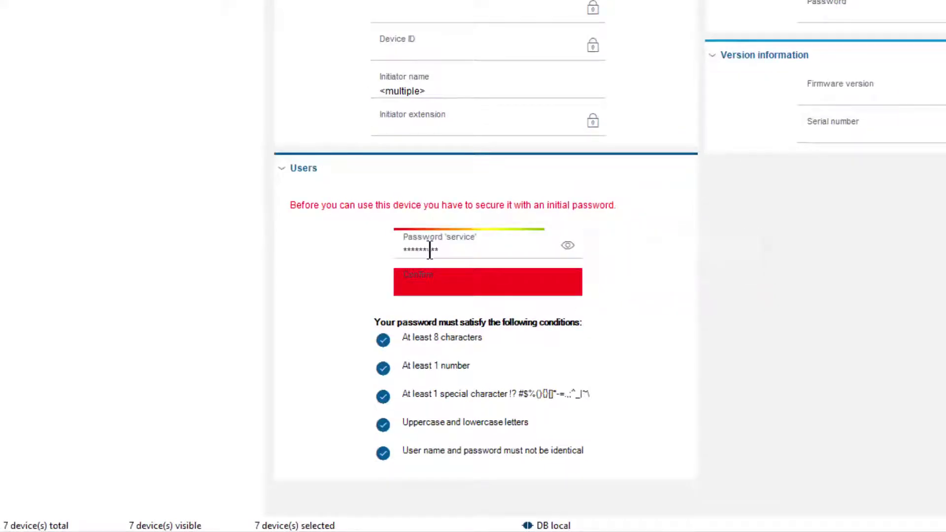
Enter and confirm a strong 'service' password for the seven cameras, then save it
key("Tab")
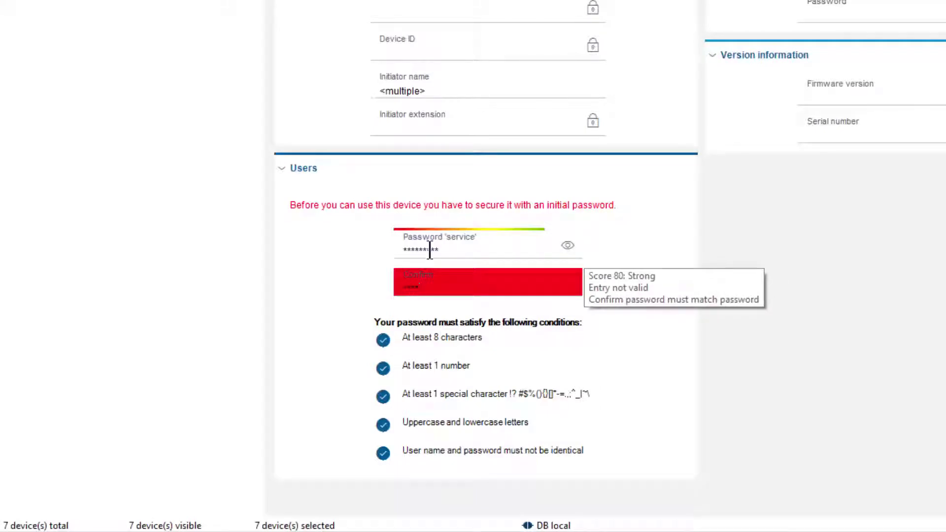
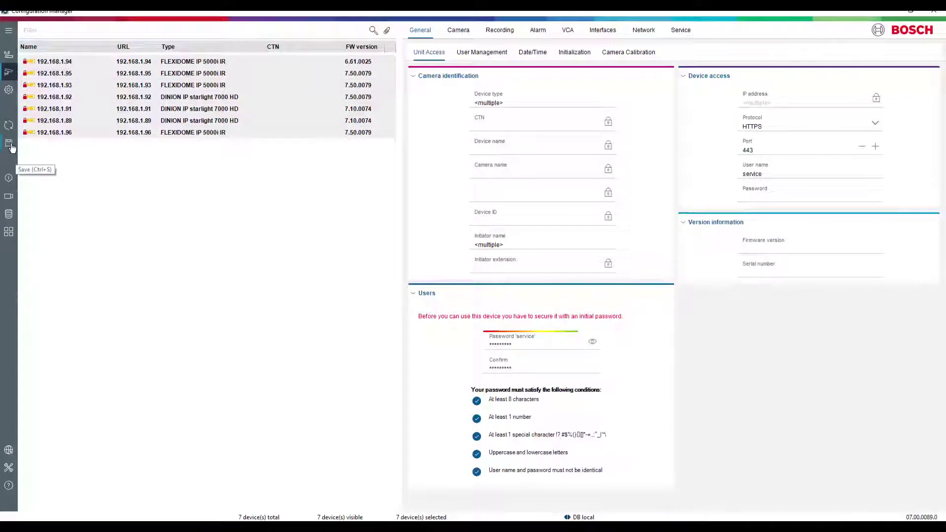
left_click(10, 146)
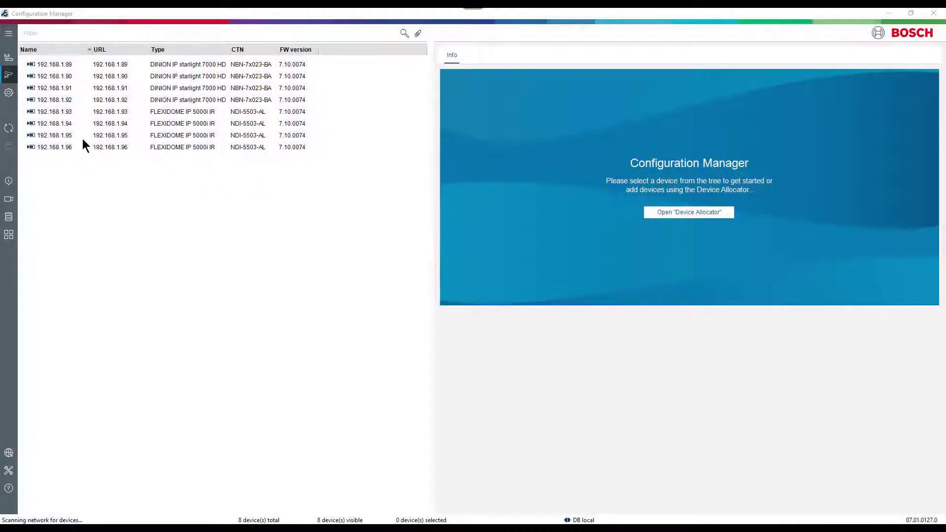
Set and save the Device access password on all eight cameras, then close Configuration Manager
left_click(67, 65)
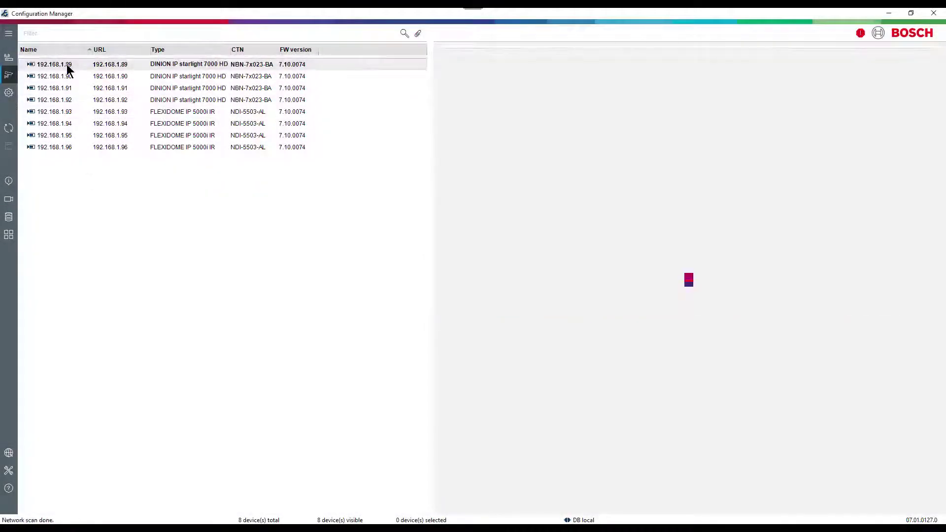
left_click(63, 149, "shift")
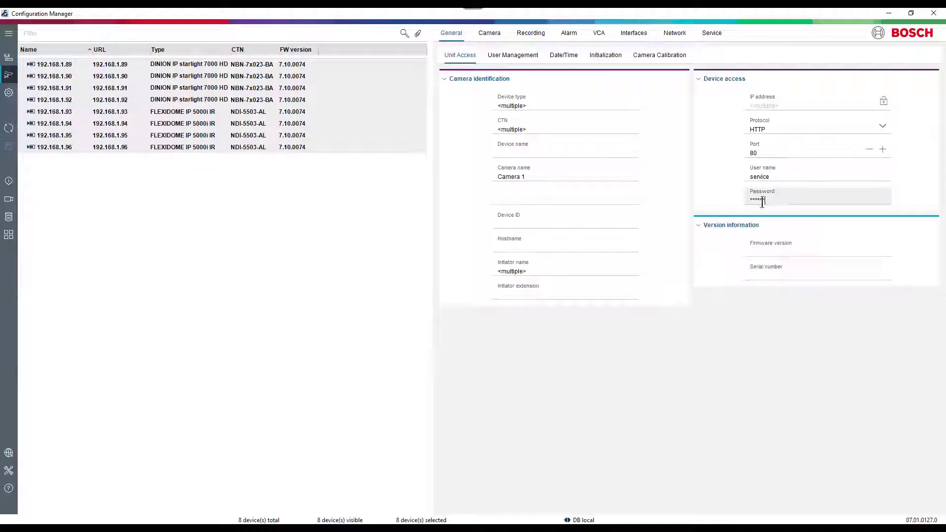
left_click(747, 202)
left_click(554, 333)
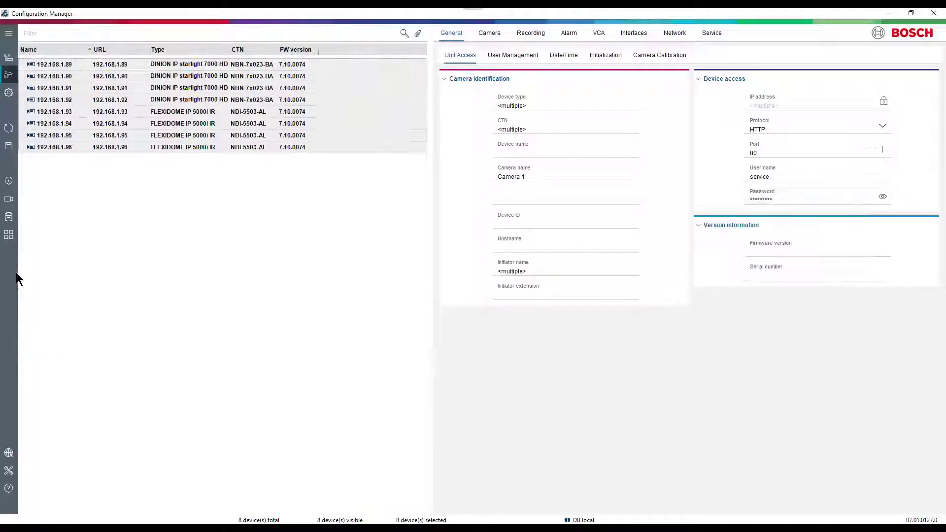
left_click(8, 147)
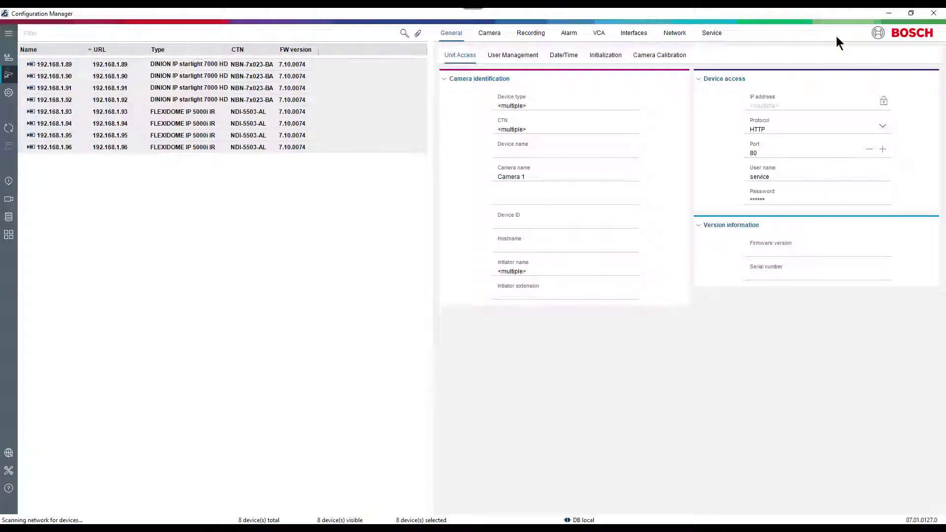
left_click(936, 16)
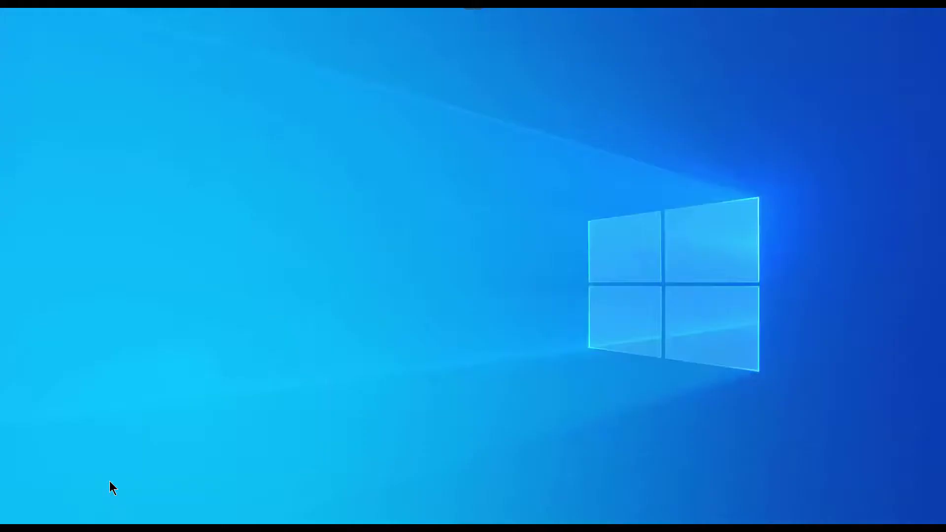
Relaunch Configuration Manager from Start and select camera 192.168.1.96 once eight cameras appear
key("super")
left_click(165, 498)
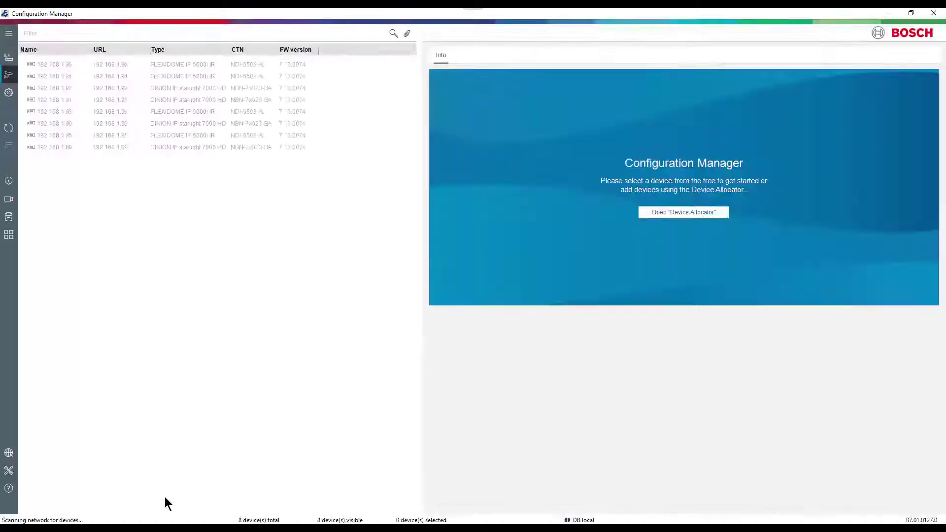
left_click(72, 63)
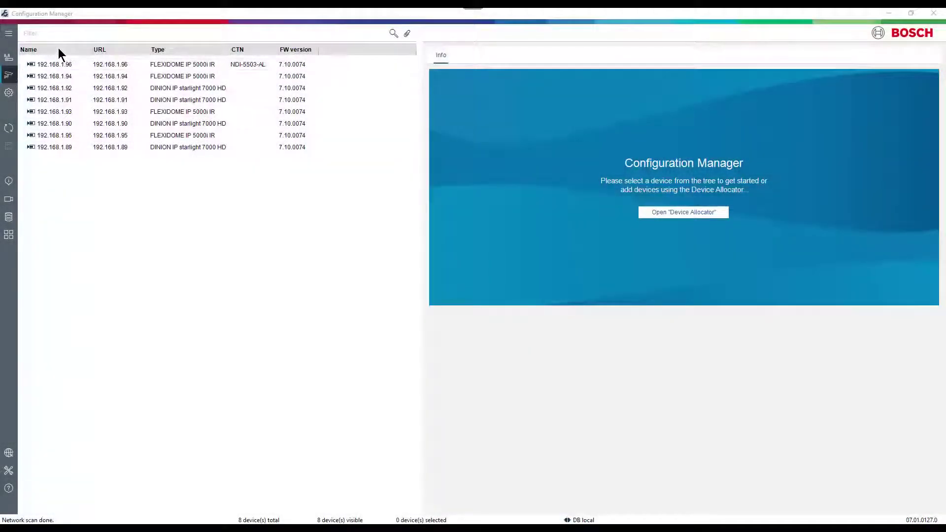
Sort the device list by URL and select the FLEXIDOME cameras 192.168.1.93 to .96
left_click(105, 51)
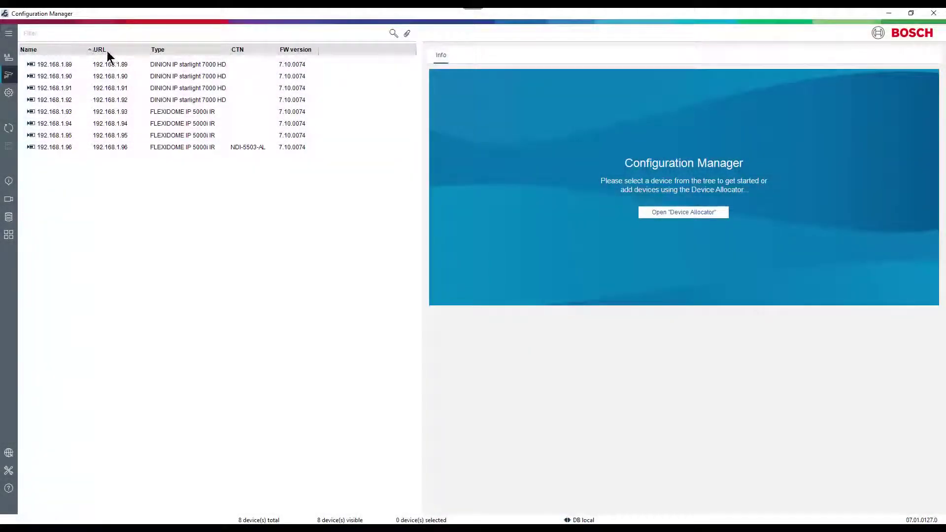
left_click(71, 113)
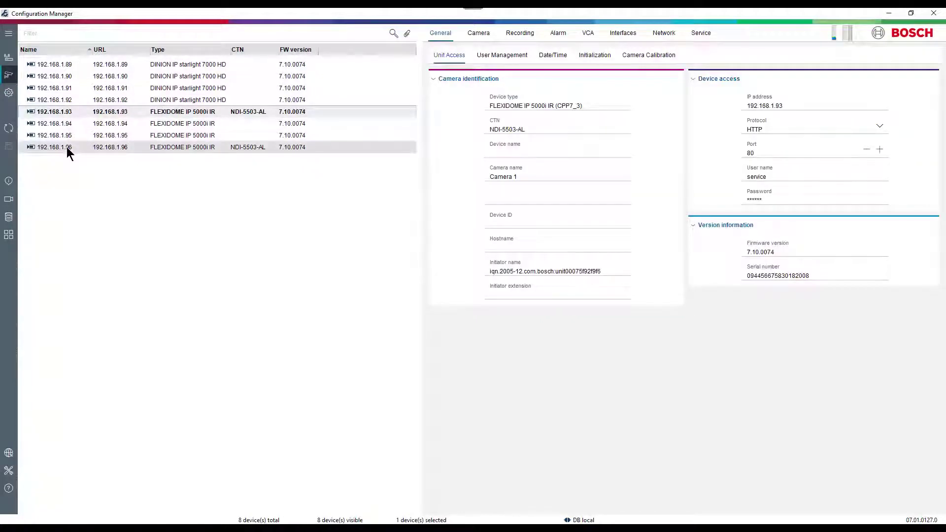
left_click(67, 147, "shift")
right_click(66, 146)
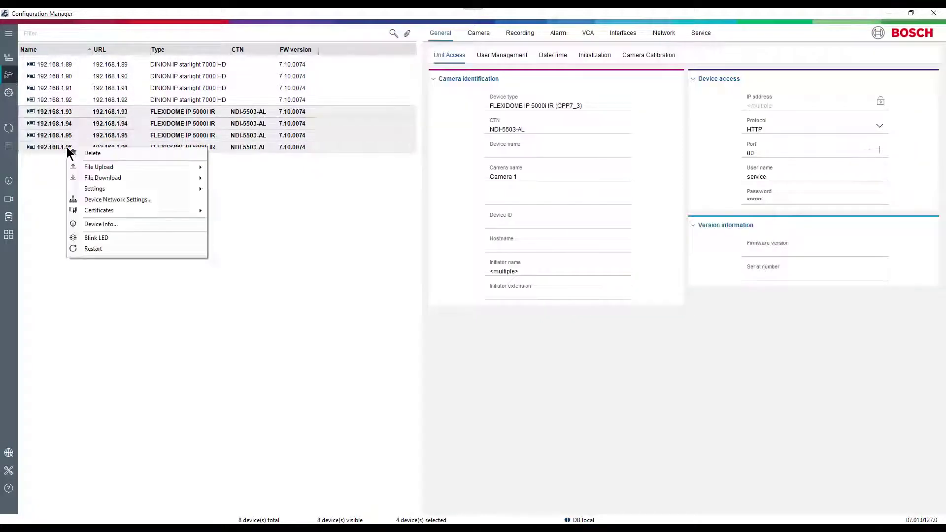
Upload firmware CPP7.3_FW_7.60.0116.fw to the four FLEXIDOME cameras and close the status window
mouse_move(131, 168)
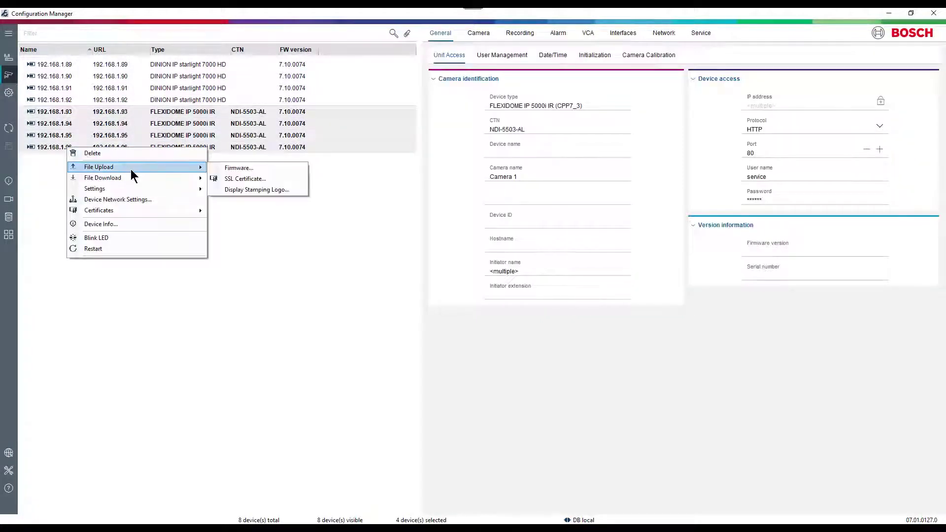
left_click(234, 168)
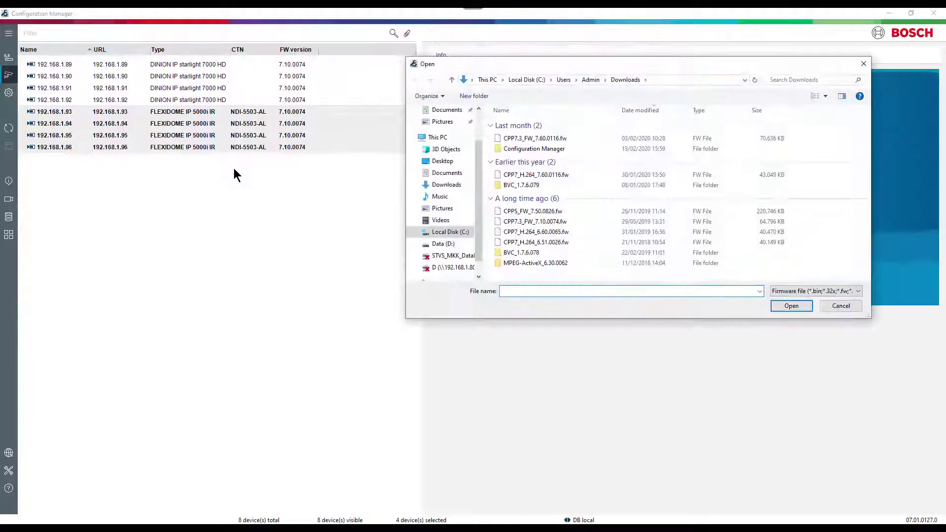
left_click(545, 139)
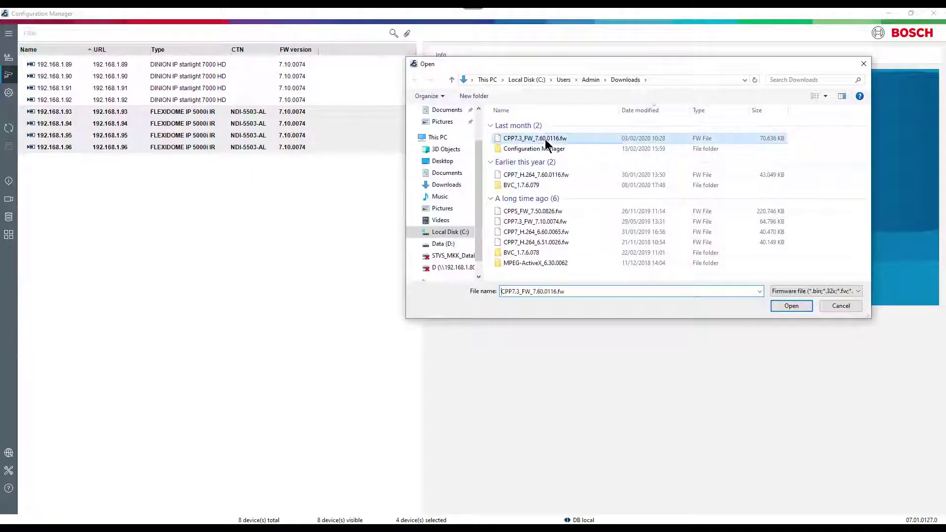
left_click(784, 305)
left_click(654, 348)
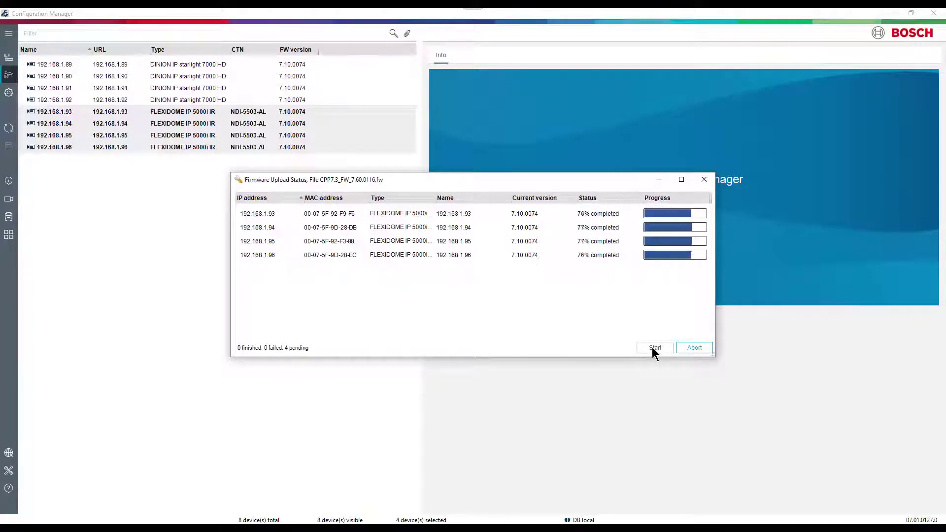
left_click(694, 348)
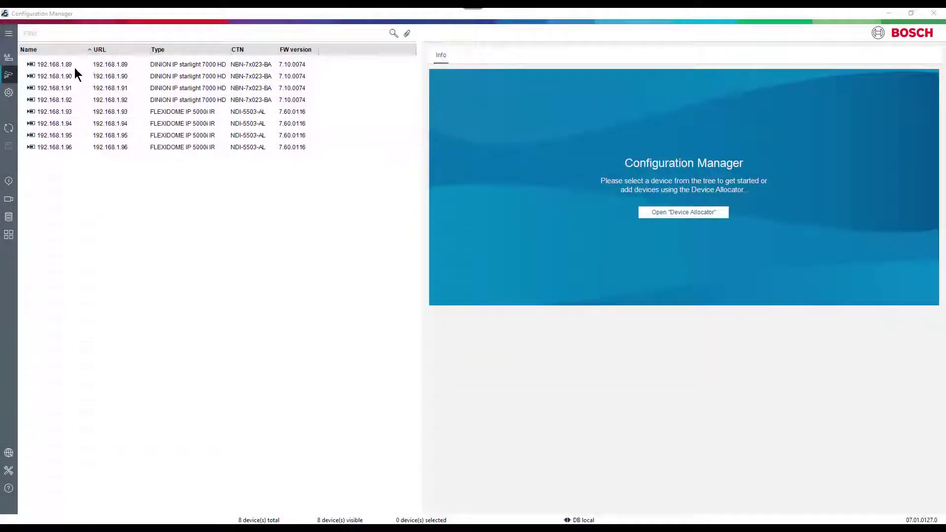
left_click(75, 65)
Switch all eight cameras from DHCP to fixed IPs 192.168.1.213–.220 with gateway 192.168.1.1
left_click(60, 147, "shift")
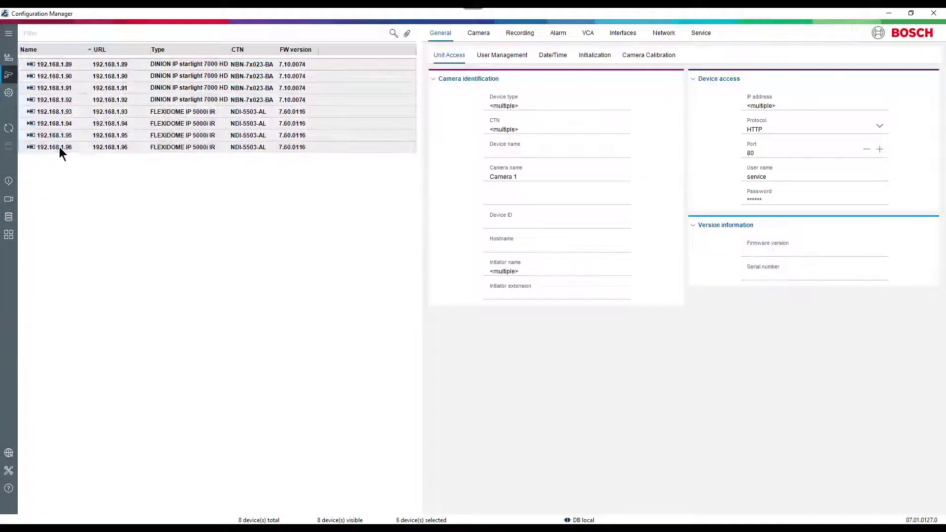
right_click(60, 146)
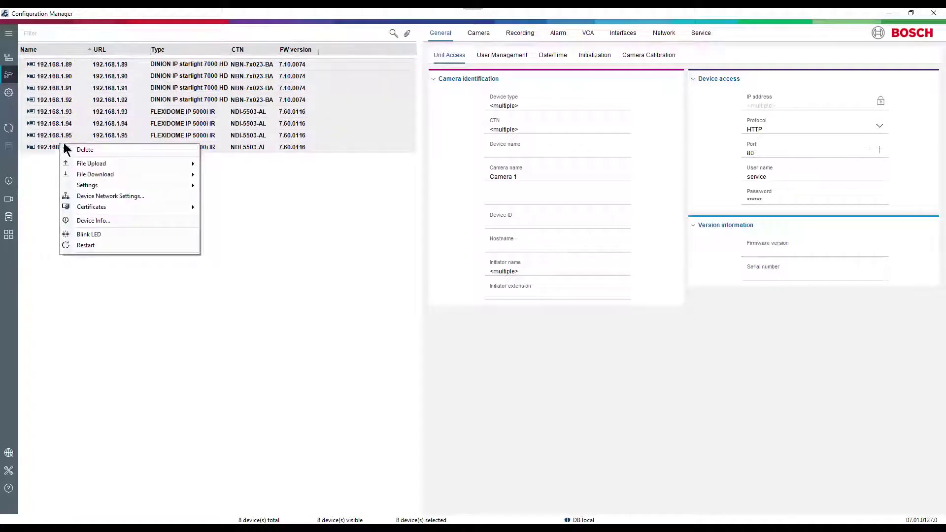
left_click(101, 196)
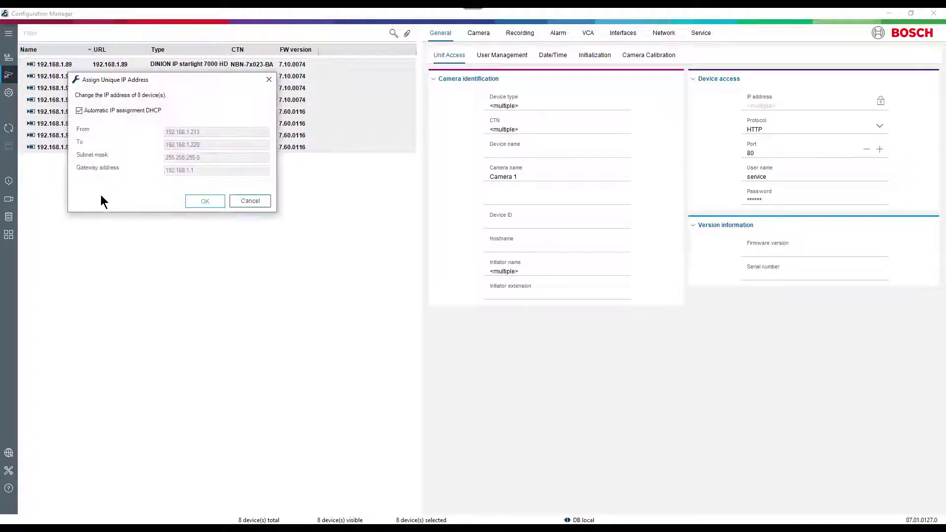
left_click(79, 111)
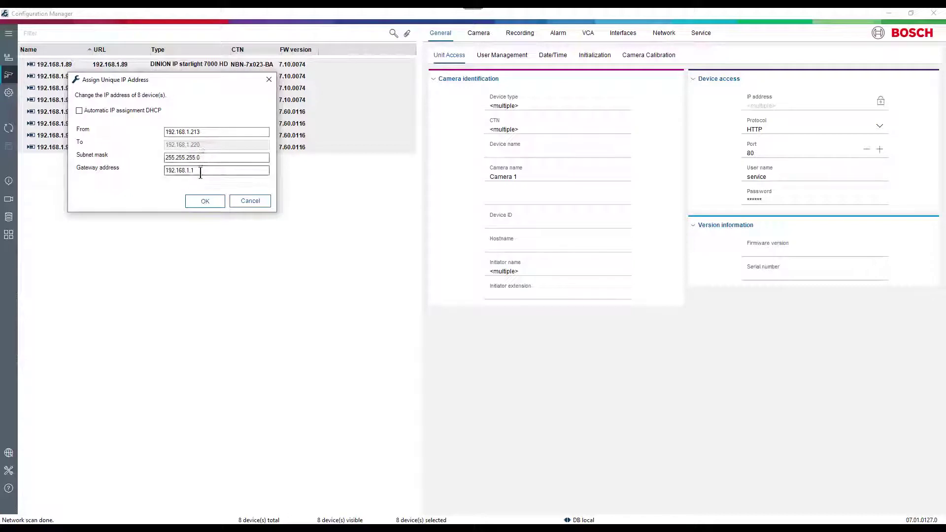
left_click(199, 202)
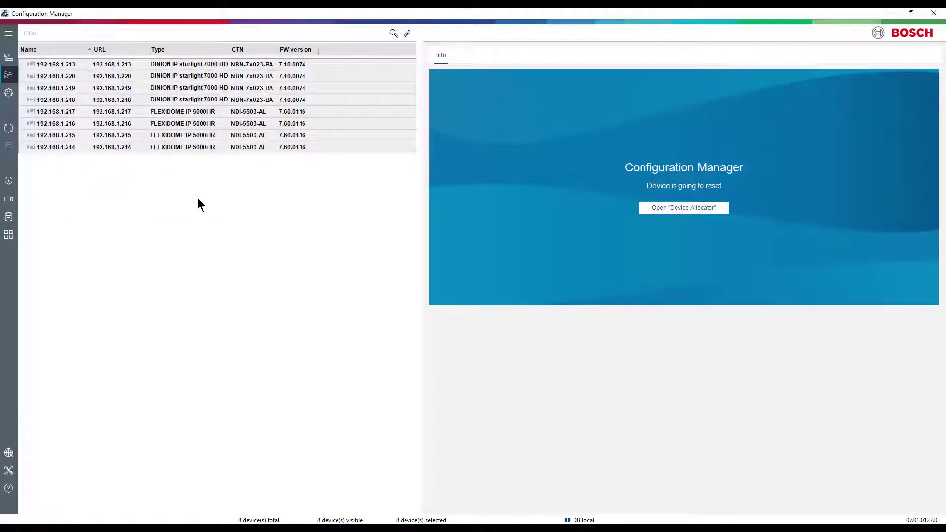
left_click(66, 48)
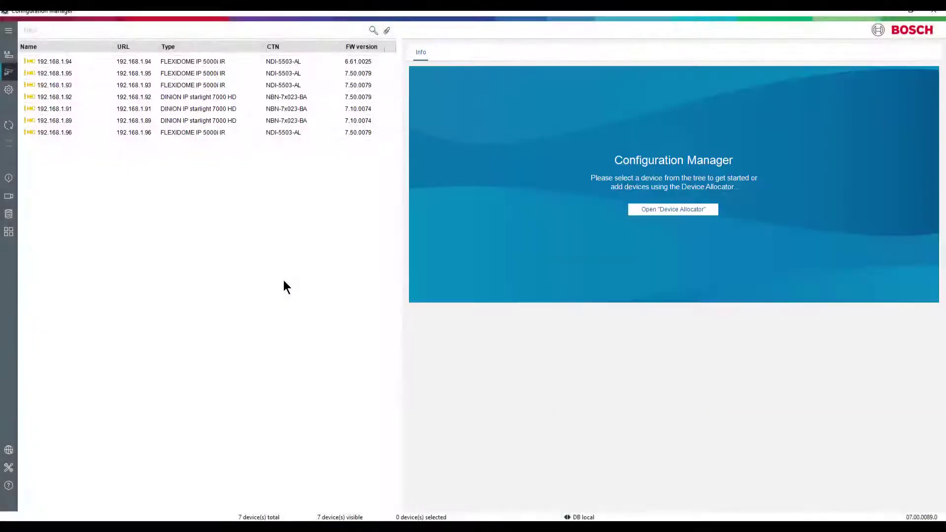
Select all seven cameras and show their User Management settings
left_click(154, 134)
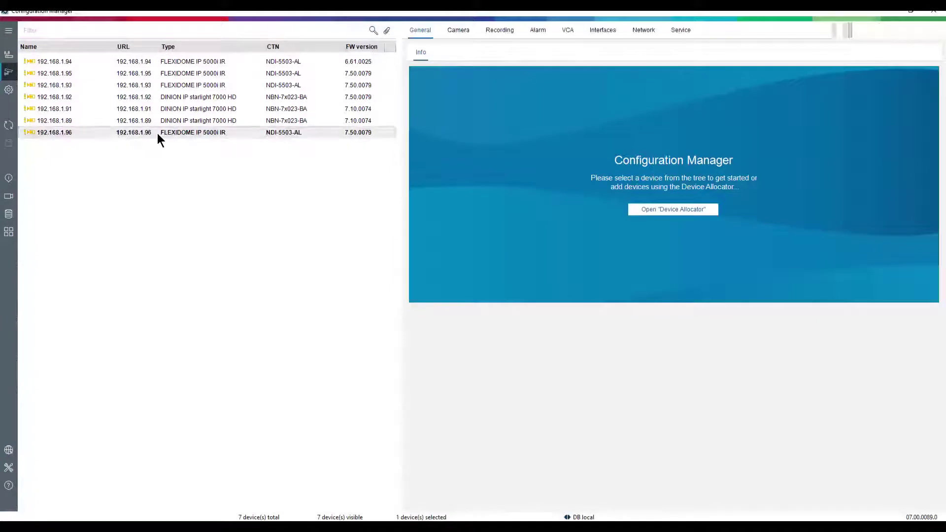
left_click(161, 61, "shift")
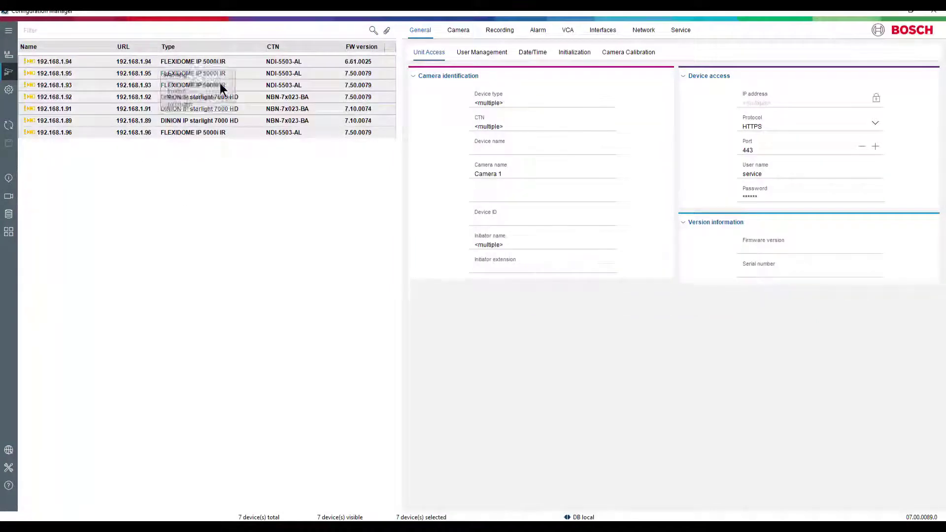
left_click(483, 54)
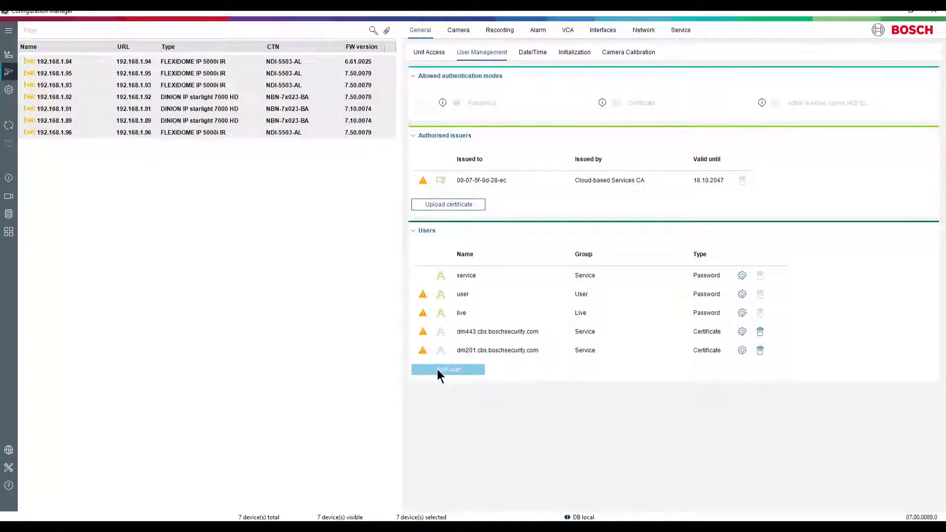
Create a User-group account named 'Customer' with a confirmed password
left_click(438, 370)
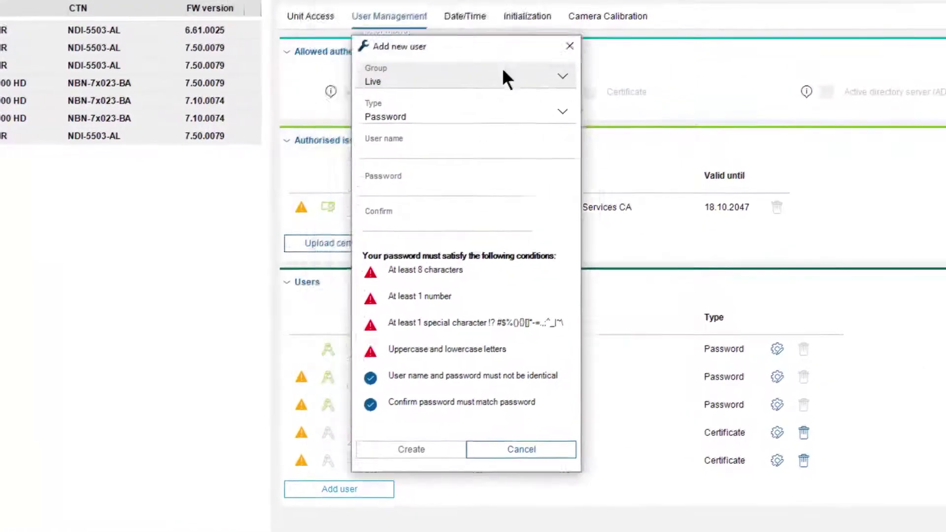
left_click(382, 9)
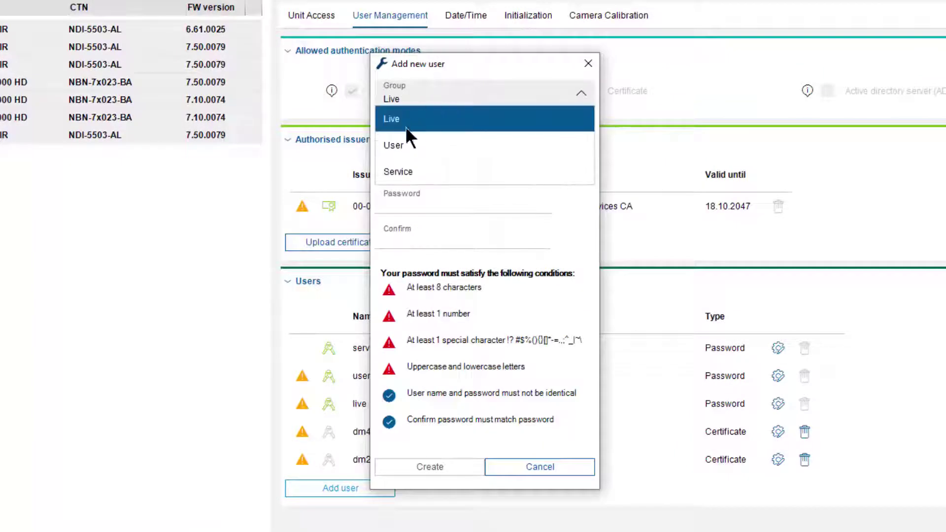
left_click(403, 143)
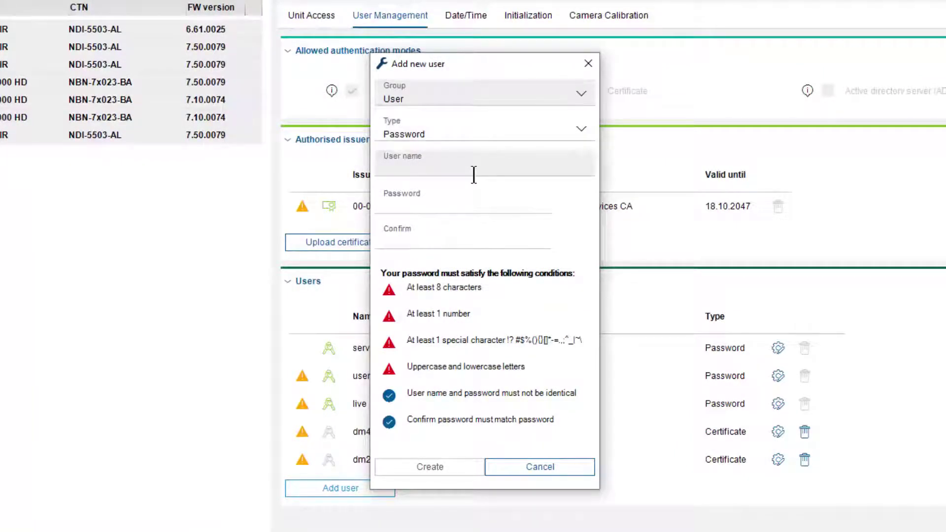
type("C")
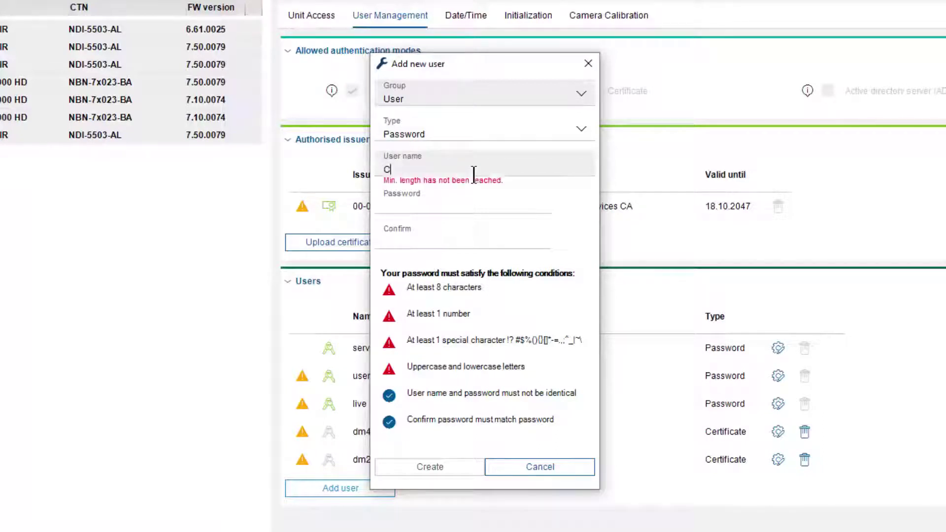
type("ustome")
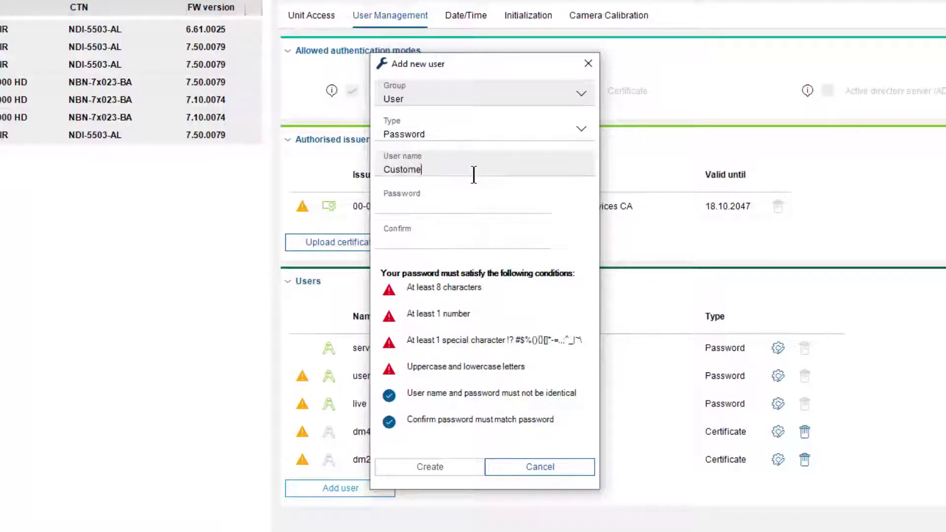
type("r")
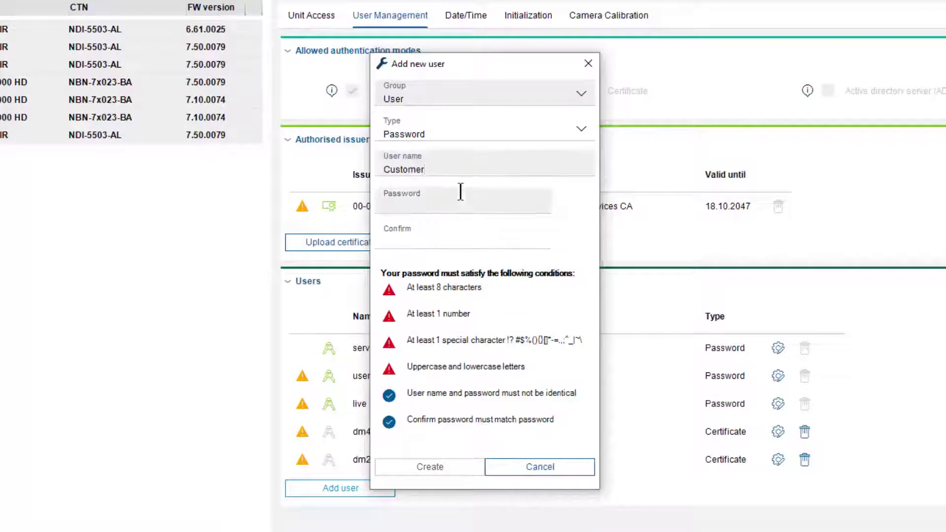
left_click(448, 203)
type("#1")
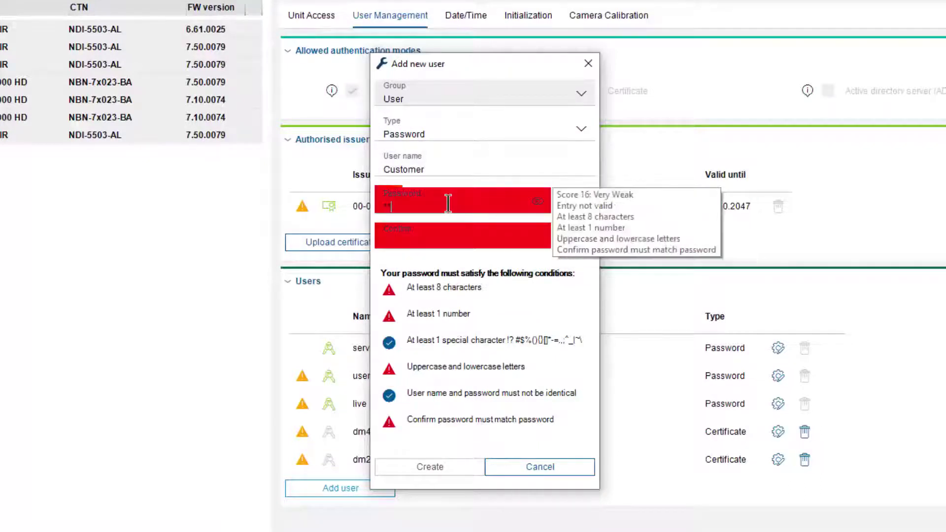
type("*******")
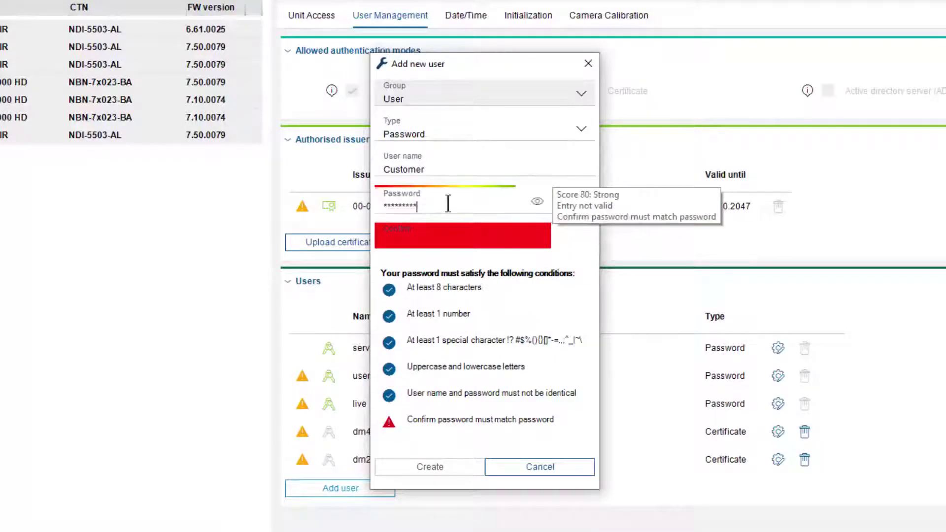
key("Tab")
type("****")
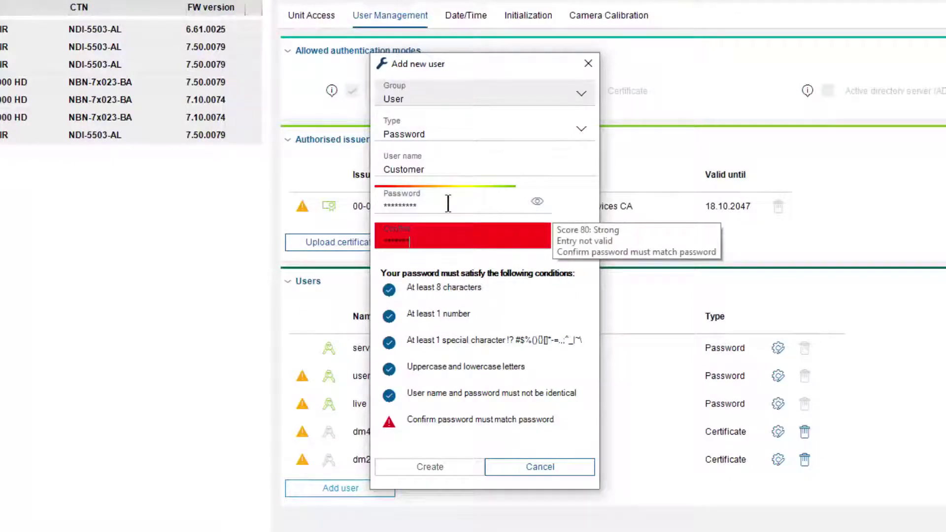
type("*")
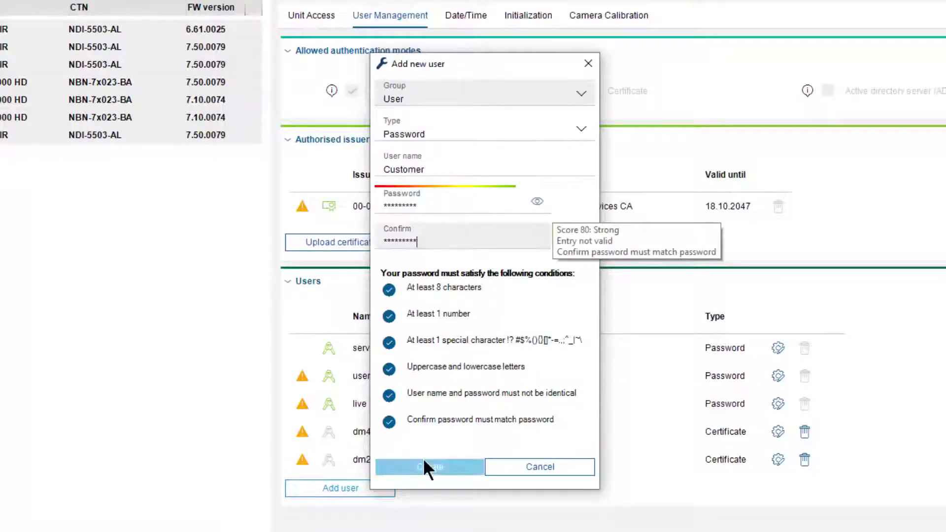
left_click(423, 460)
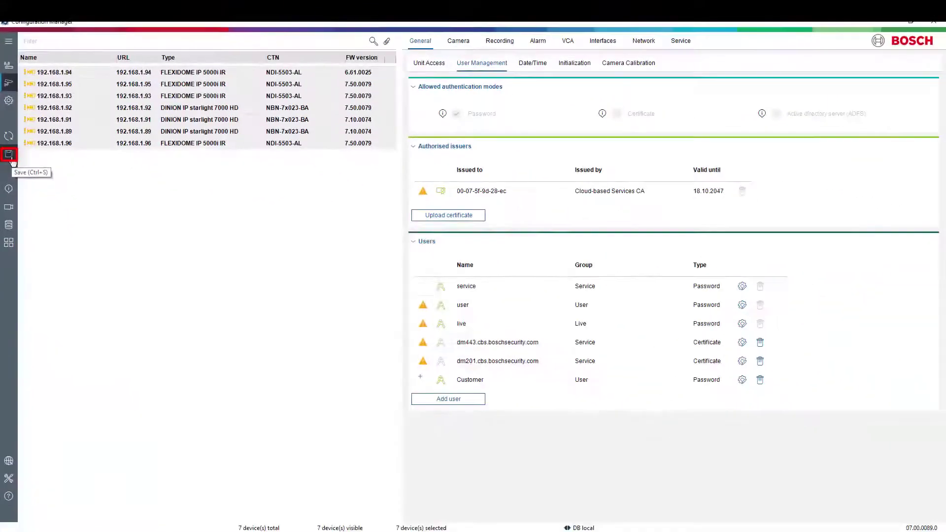
Save the Customer user to the seven cameras and accept the warning
left_click(27, 320)
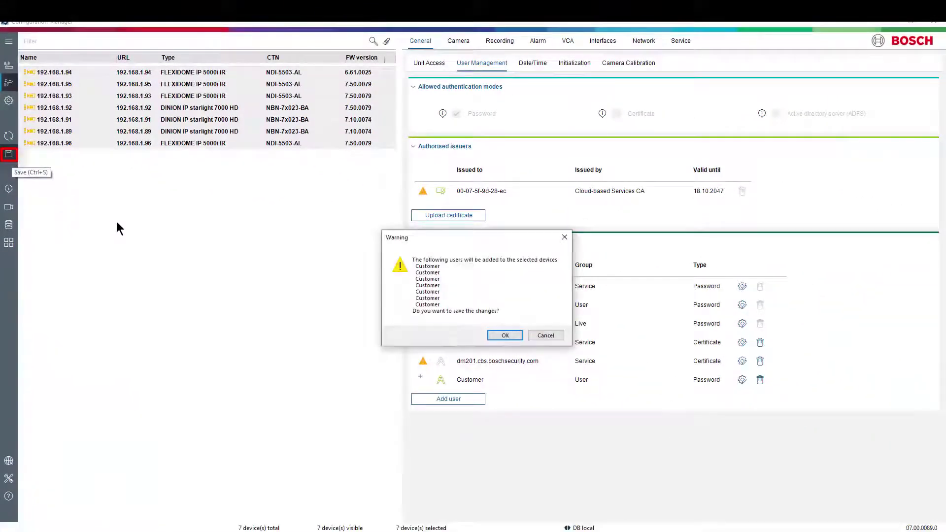
left_click(502, 335)
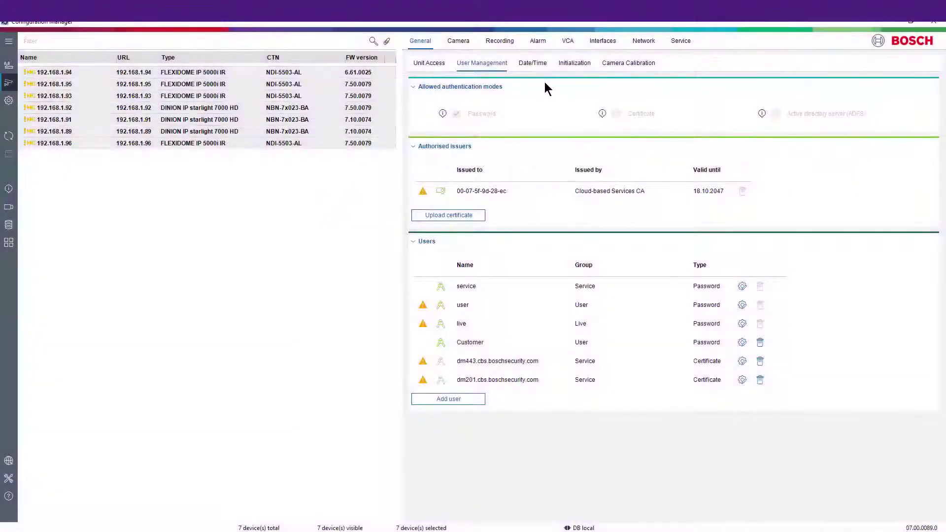
Sync the camera clocks with the PC and set time server type to TLS date, saving each change
left_click(534, 64)
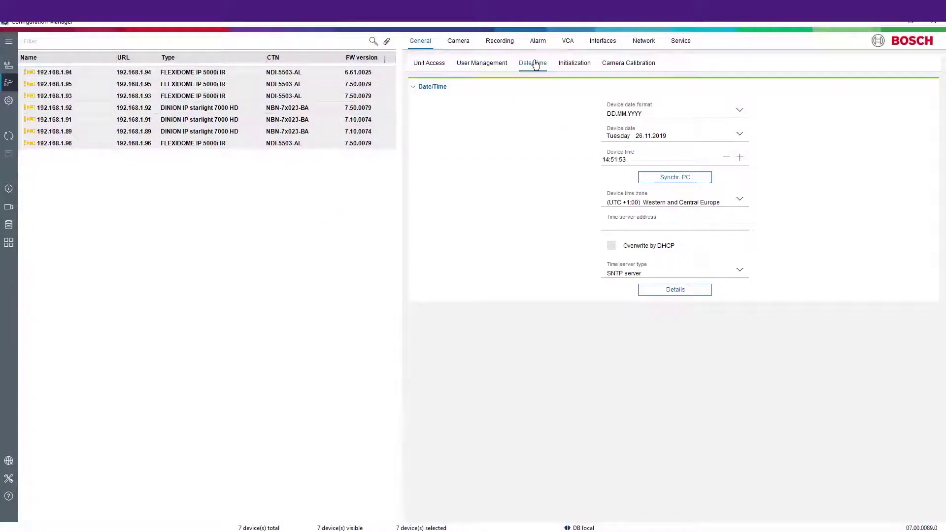
left_click(666, 180)
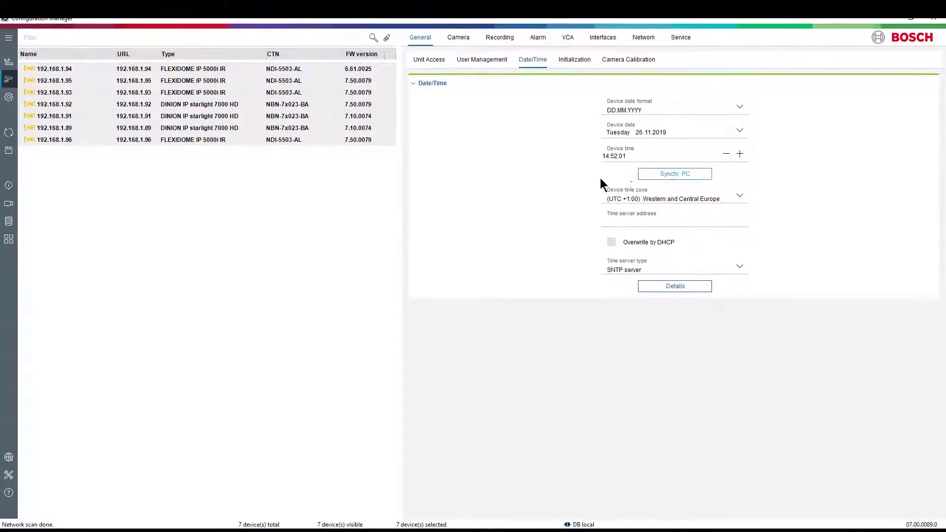
left_click(7, 145)
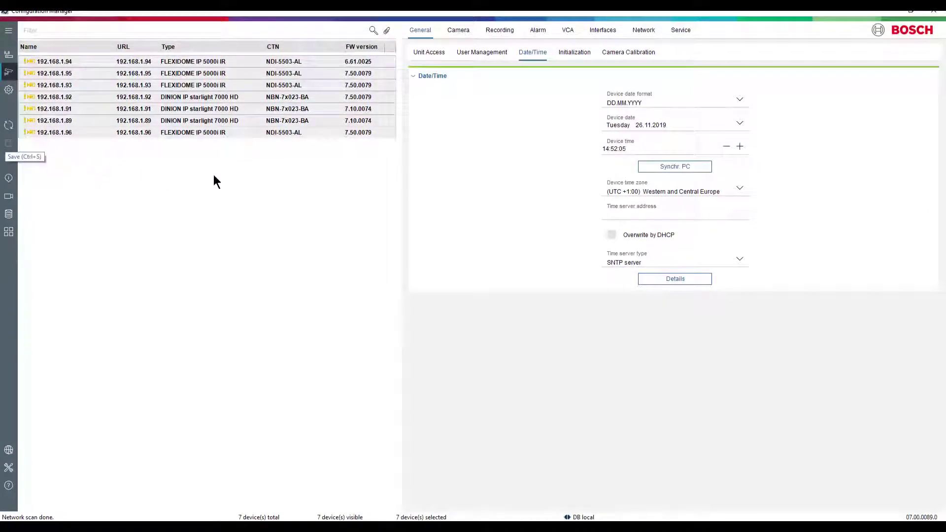
left_click(739, 260)
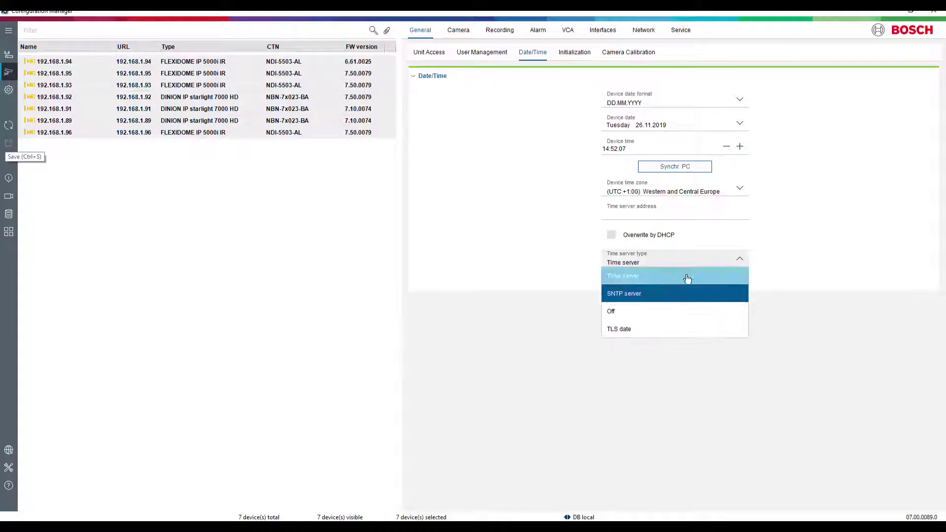
left_click(628, 331)
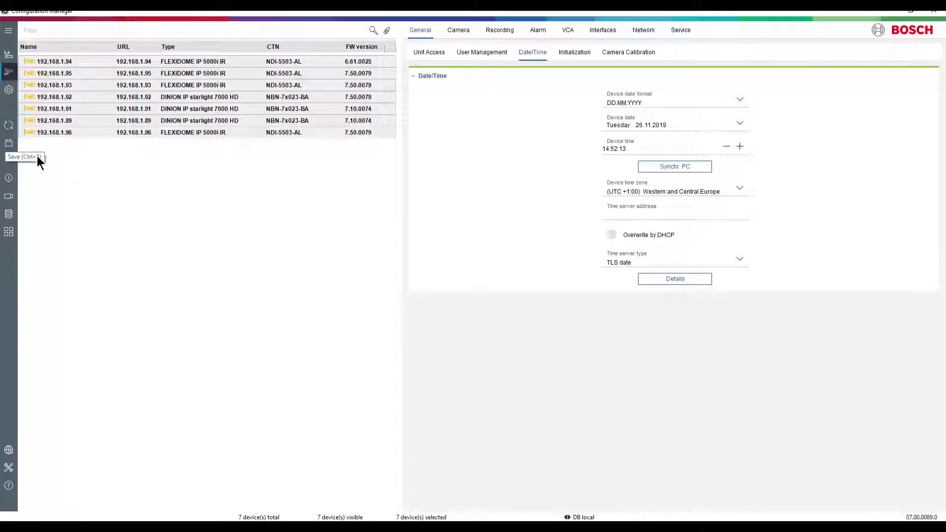
left_click(8, 147)
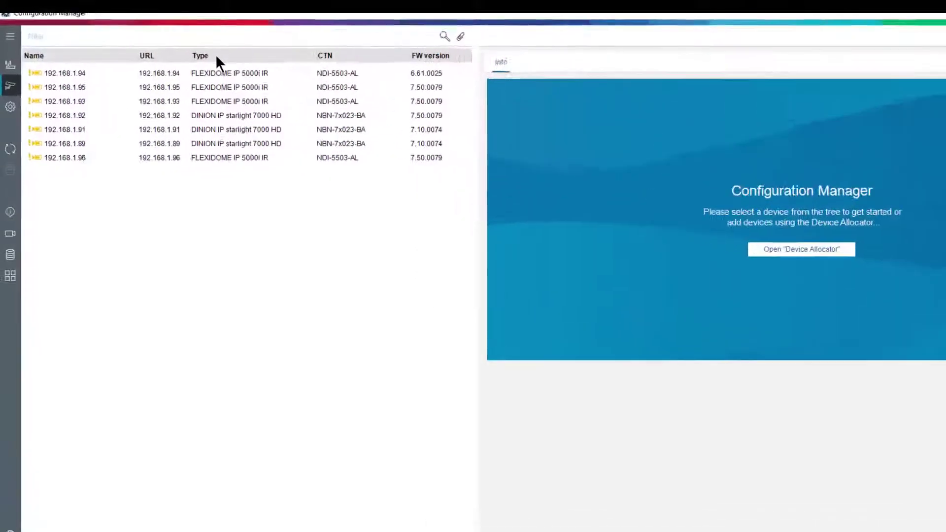
Sort devices by Type and select the FLEXIDOME cameras from 192.168.1.94 through .96
left_click(217, 58)
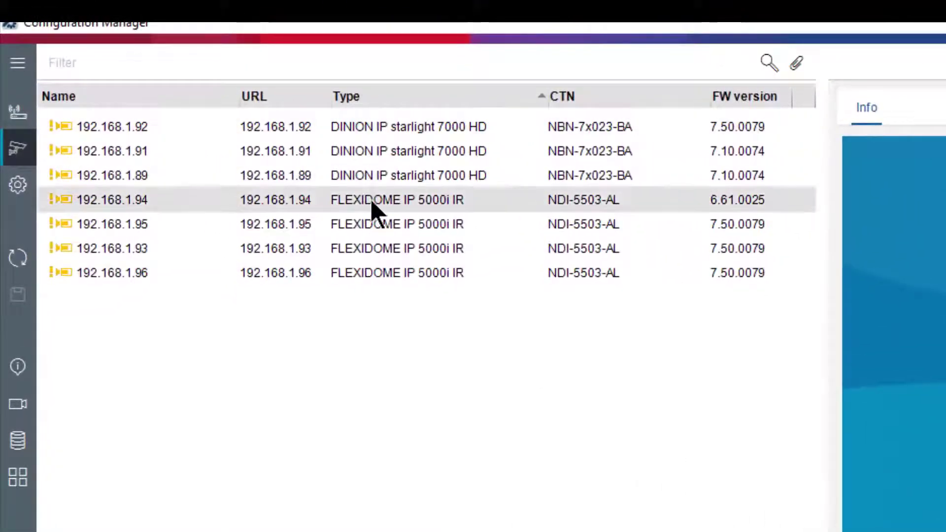
left_click(374, 202)
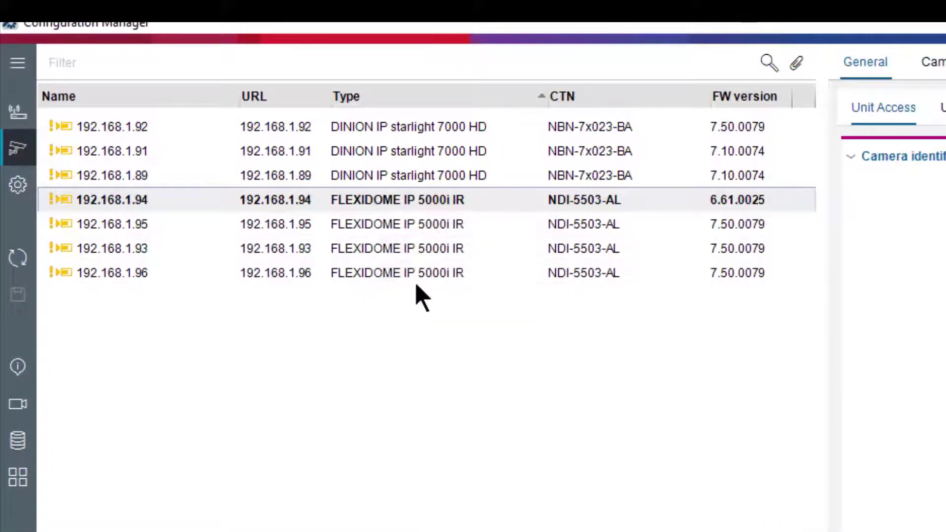
left_click(420, 273, "shift")
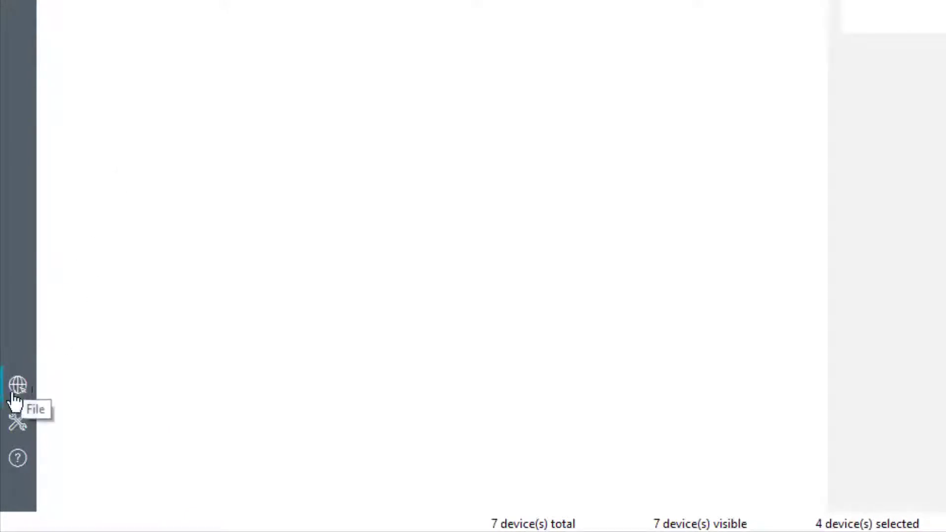
left_click(19, 421)
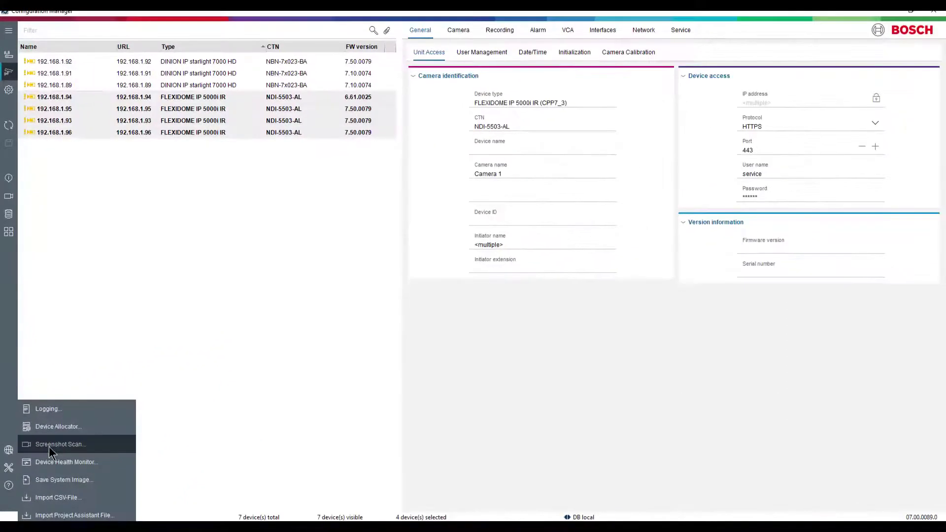
left_click(49, 444)
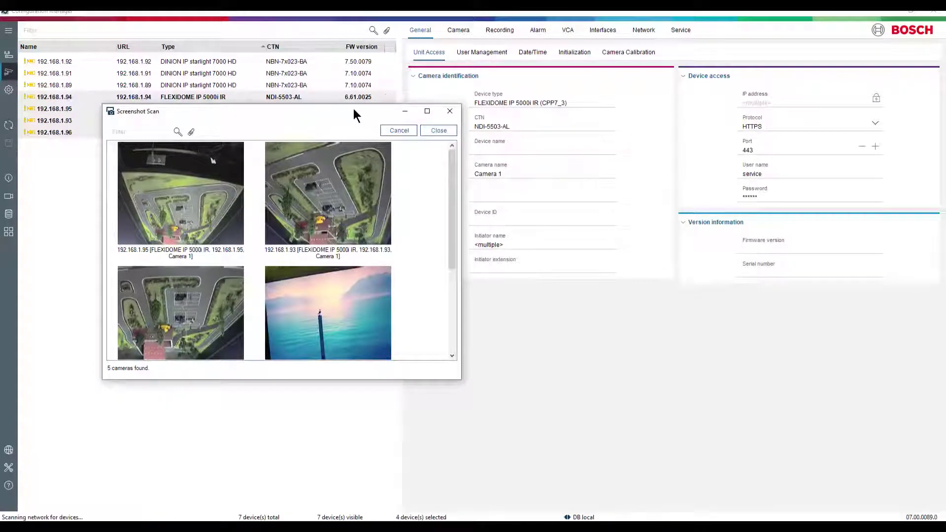
left_click_drag(353, 108, 499, 69)
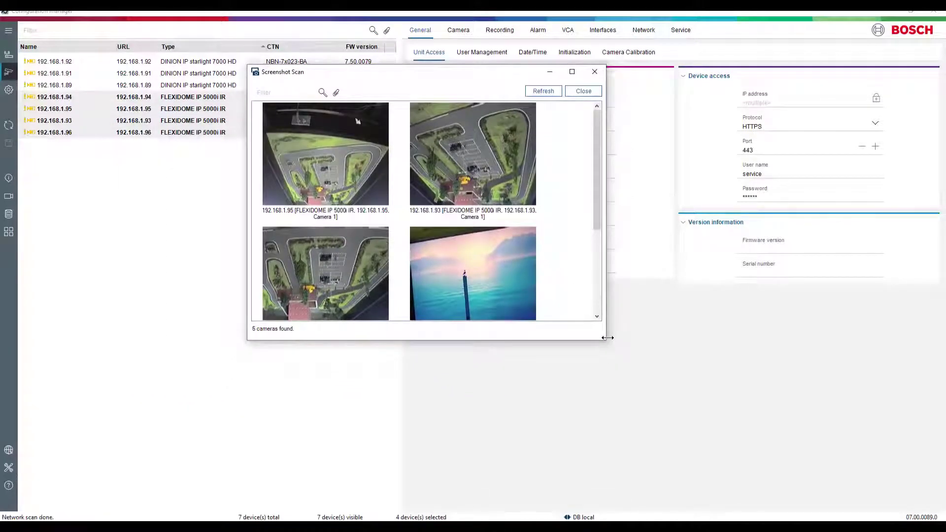
left_click_drag(606, 348, 724, 404)
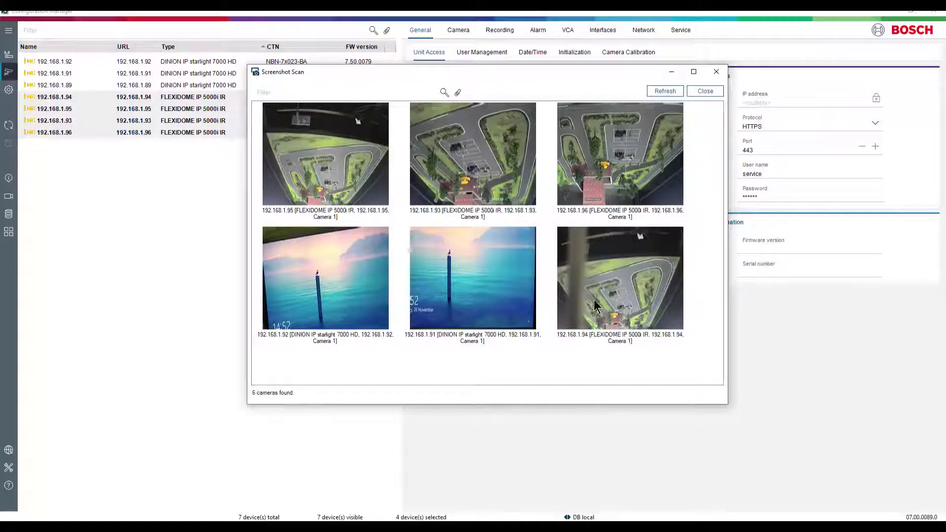
left_click(716, 72)
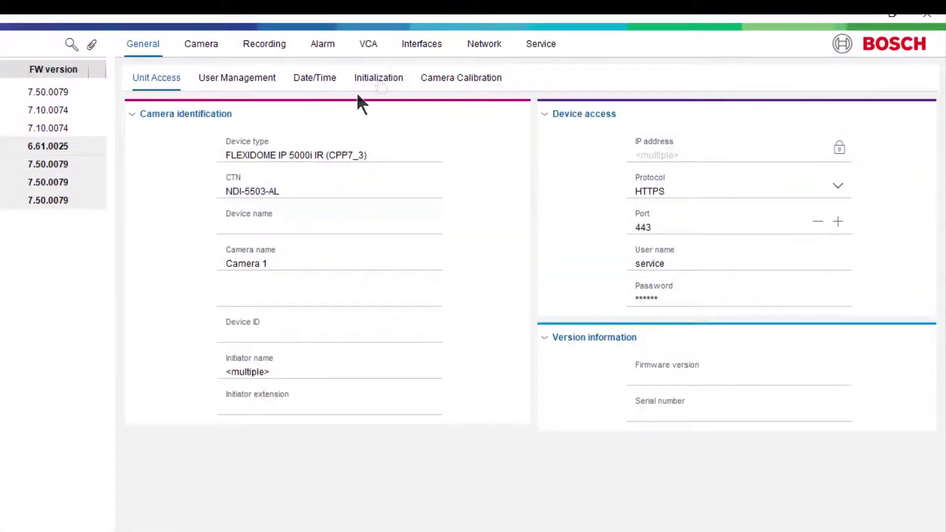
Set the FLEXIDOME cameras' Rotate image option to 180 degree, then run a Screenshot Scan finding 6 cameras
left_click(379, 82)
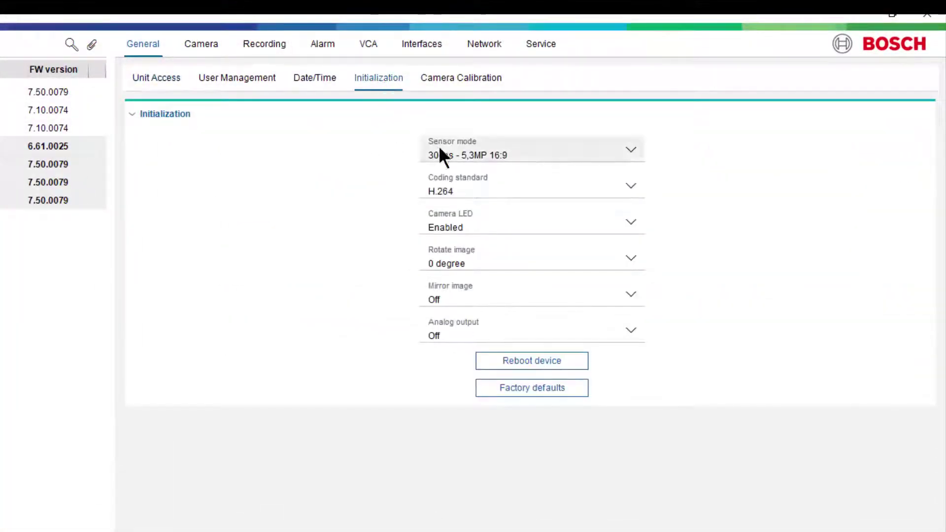
left_click(465, 264)
left_click(483, 339)
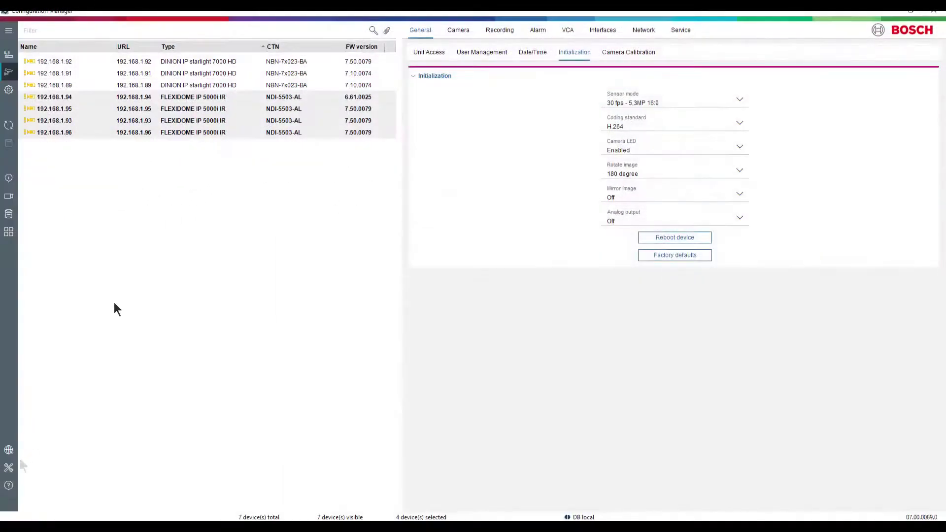
left_click(8, 467)
left_click(79, 445)
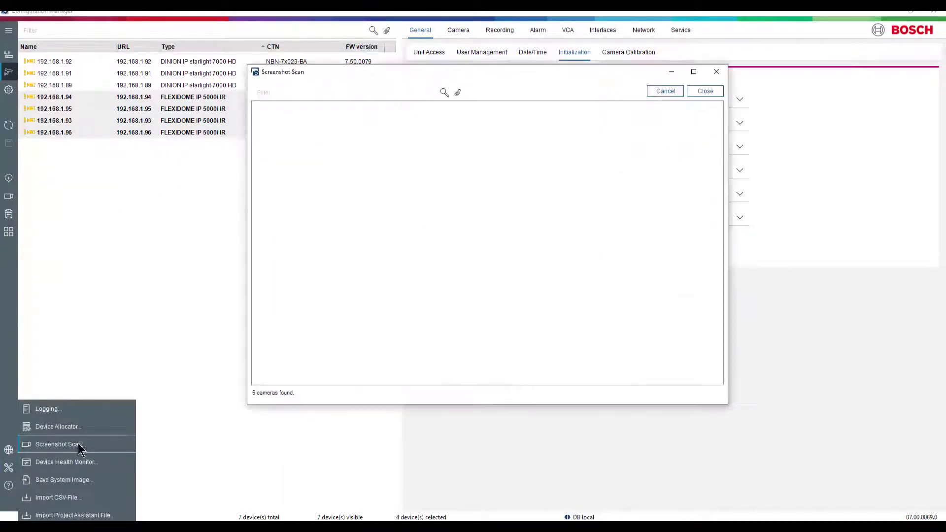